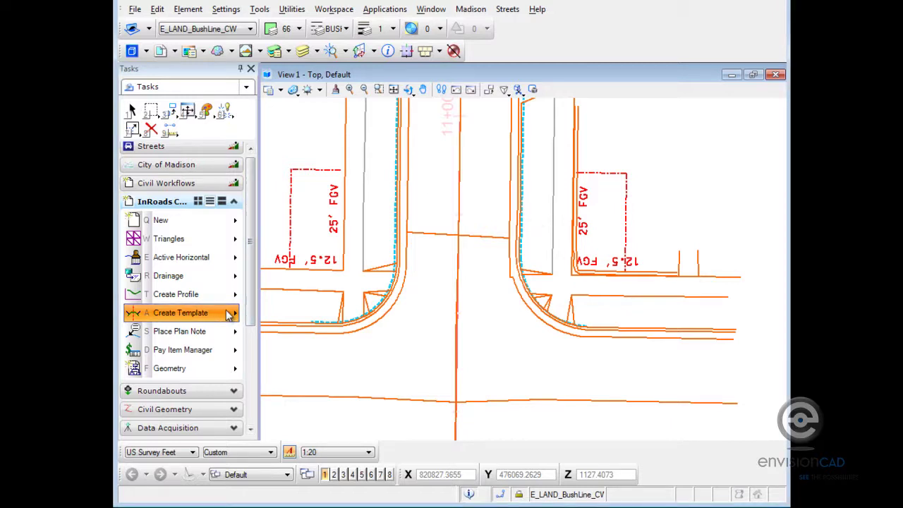
# Step: Open the 28' 2%-2% A Recon template in Create Template and bring Tie SDW_RT into view
pyautogui.click(228, 315)
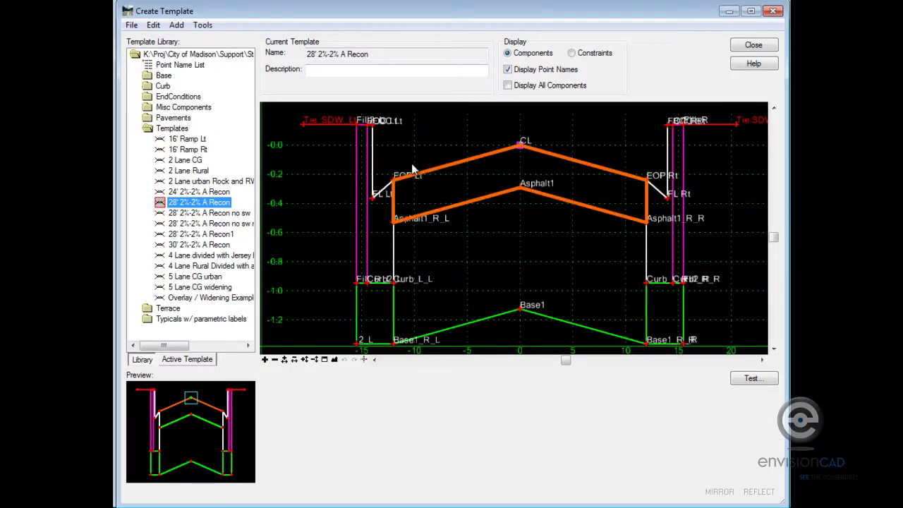
pyautogui.moveTo(669, 141); pyautogui.dragTo(593, 182, button='middle')
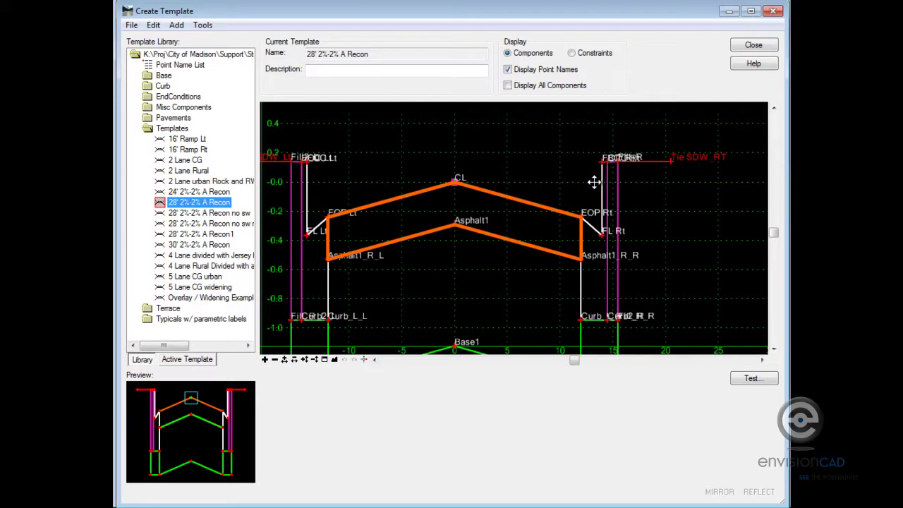
pyautogui.doubleClick(670, 162)
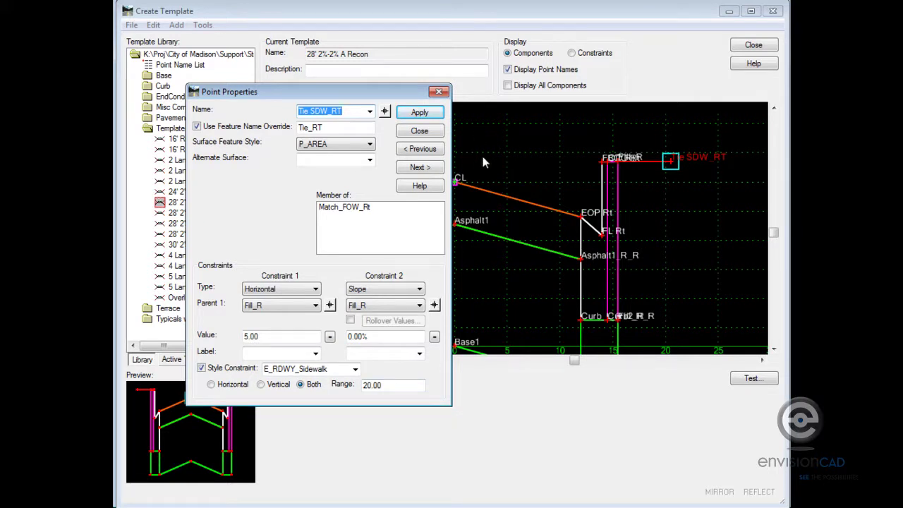
pyautogui.click(421, 116)
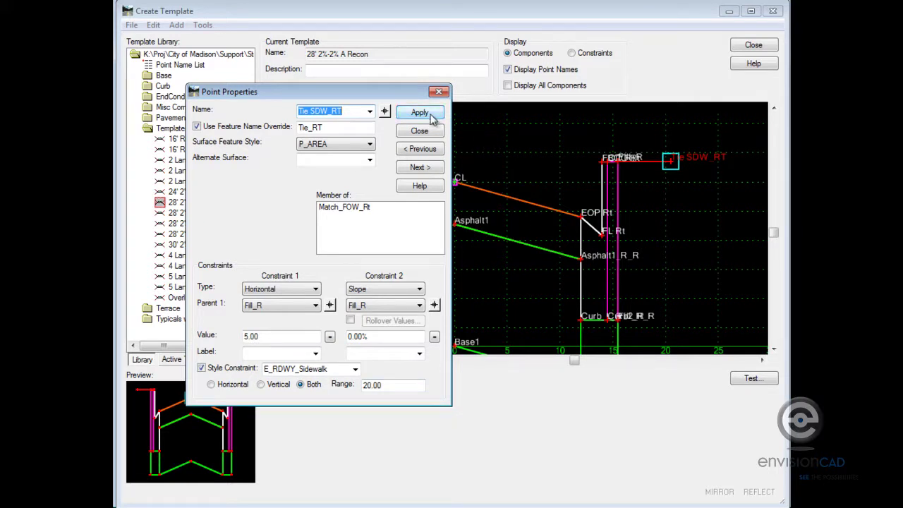
pyautogui.click(420, 132)
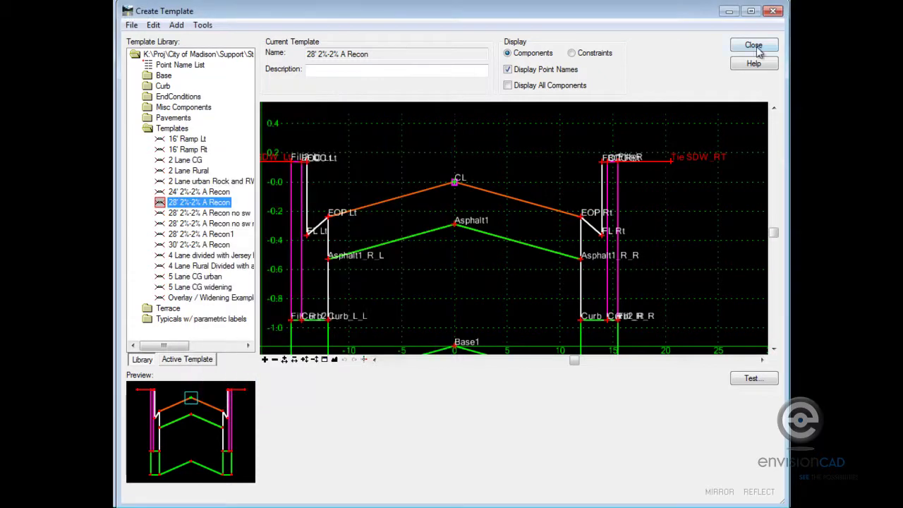
# Step: Switch to Roadway Designer for Lawrence Tie to FOW and move the cross-section to station 13+70.00
pyautogui.click(753, 45)
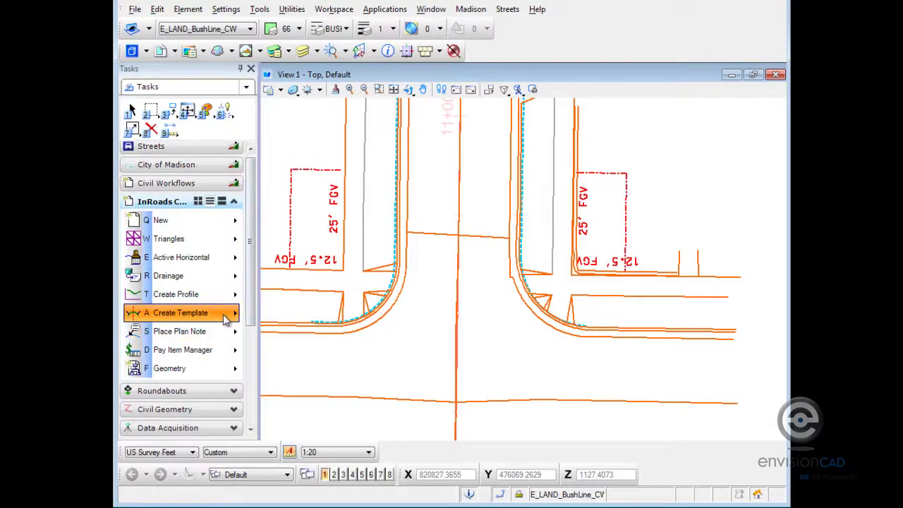
pyautogui.click(226, 319)
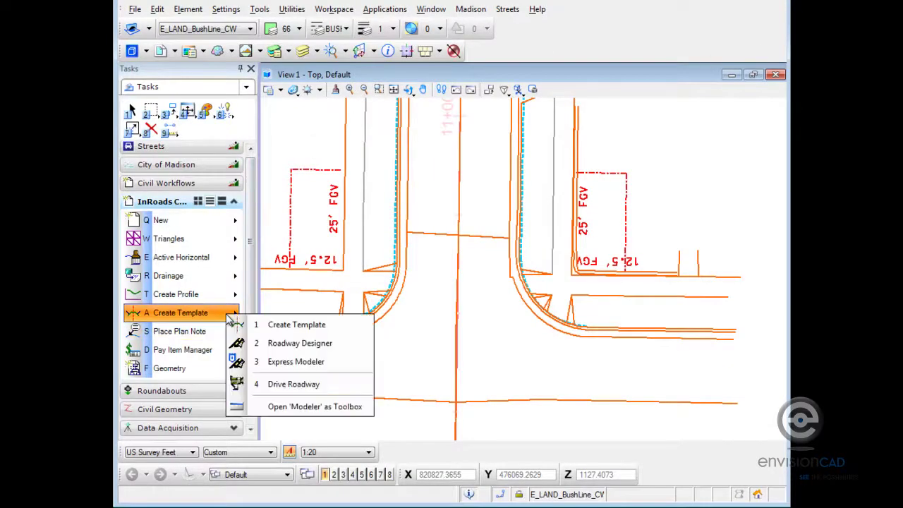
pyautogui.click(292, 344)
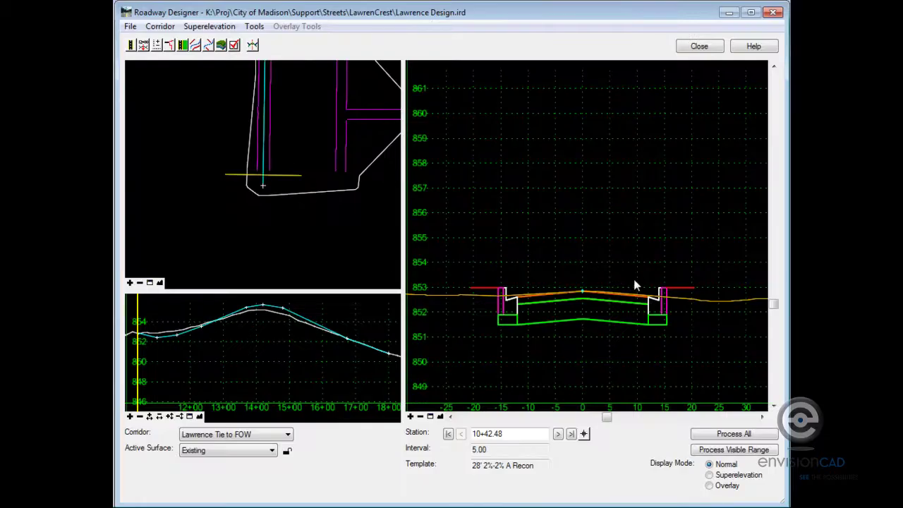
pyautogui.moveTo(276, 148); pyautogui.dragTo(250, 199, button='middle')
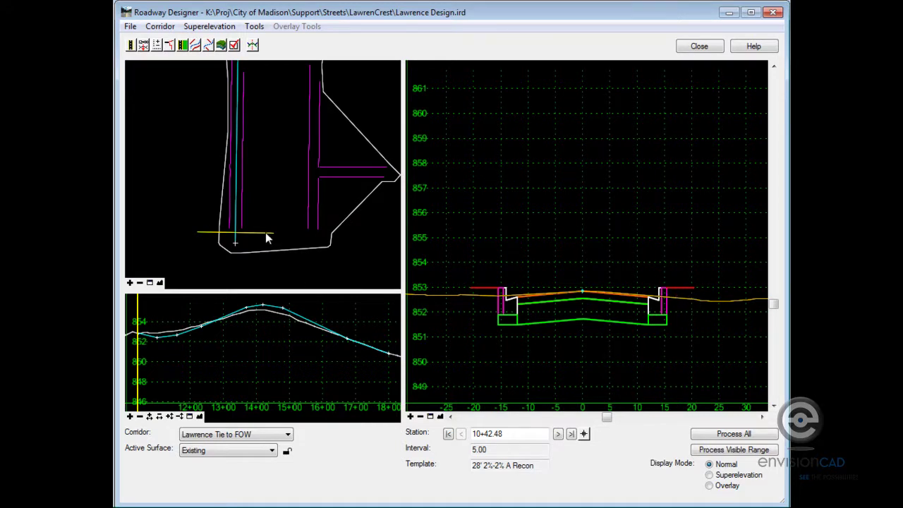
pyautogui.moveTo(266, 235); pyautogui.dragTo(272, 152)
# Step: Place a temporary dimension from the sidewalk tie's end to the curb, above the curb
pyautogui.scroll(2, 685, 315)
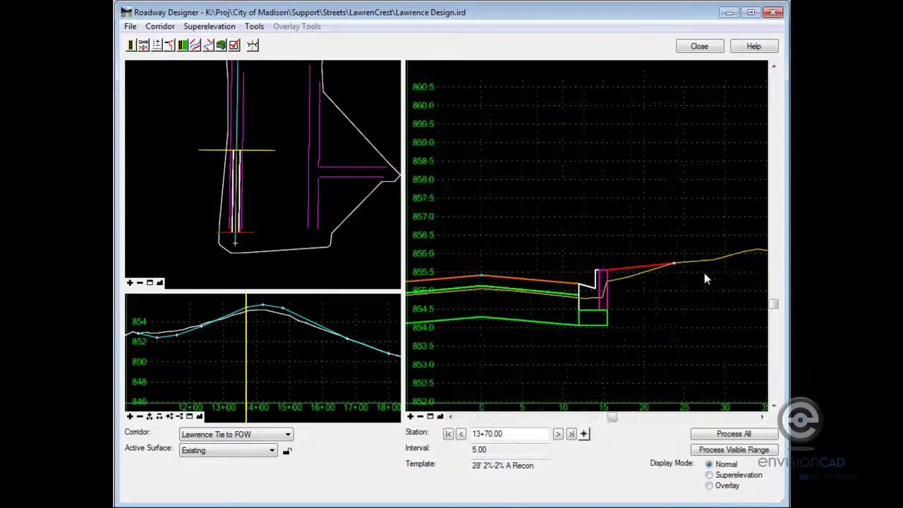
pyautogui.rightClick(653, 240)
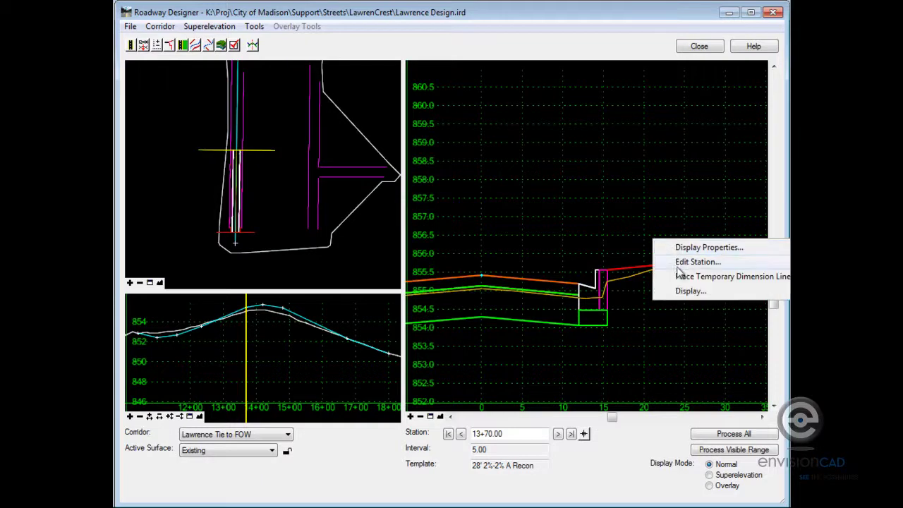
pyautogui.click(679, 276)
pyautogui.click(679, 273)
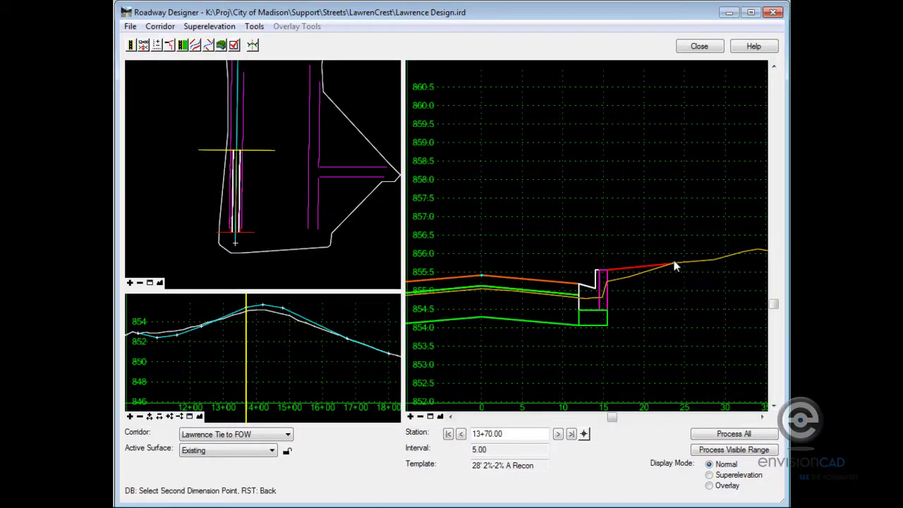
pyautogui.click(607, 270)
pyautogui.click(603, 225)
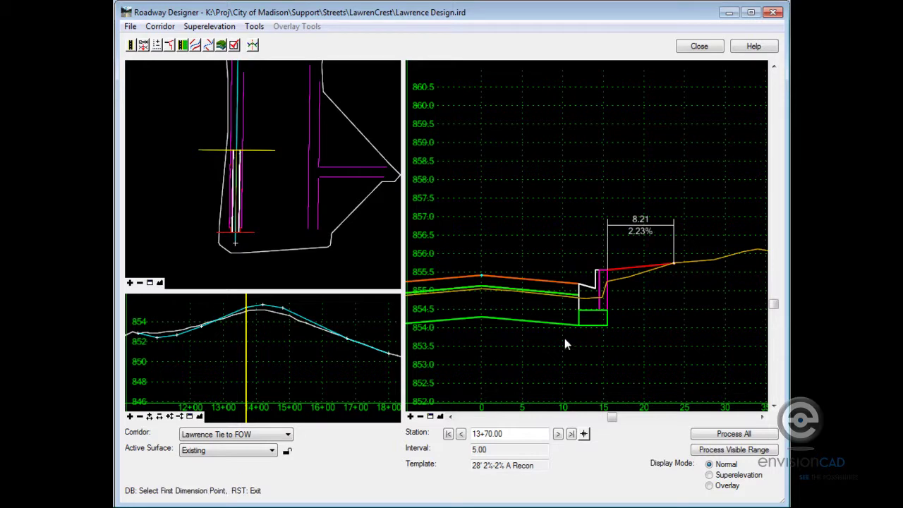
# Step: Step ahead station by station to 14+80.00, where the tie reads 8.27 at 8.78%
pyautogui.click(558, 434)
pyautogui.click(558, 434)
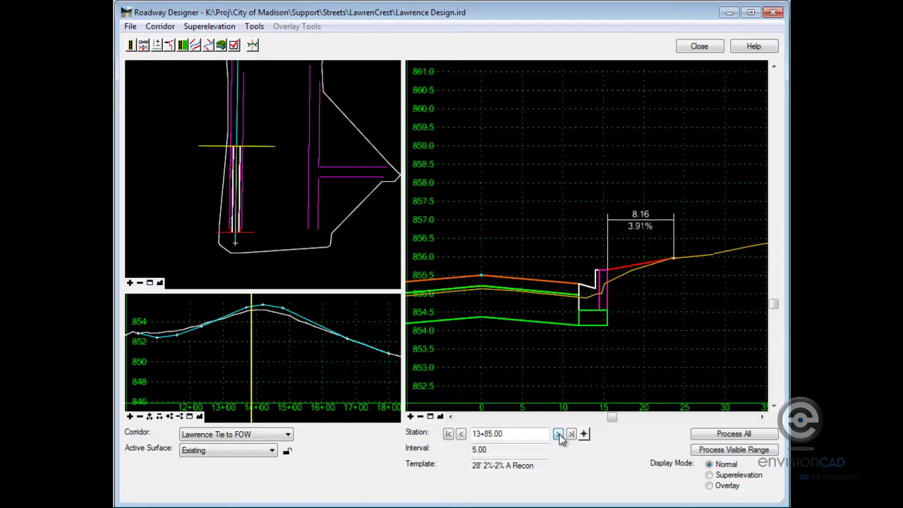
pyautogui.click(558, 434)
pyautogui.click(558, 434)
pyautogui.click(559, 433)
pyautogui.click(558, 434)
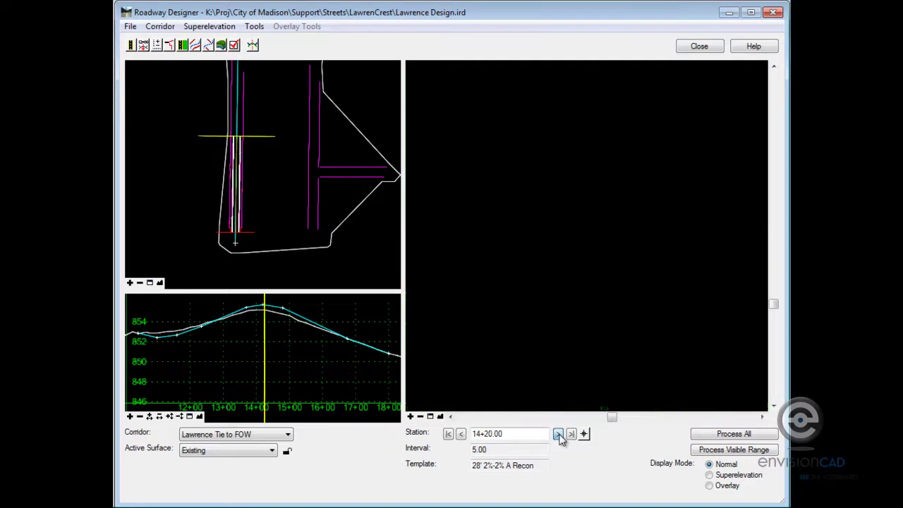
pyautogui.click(558, 434)
pyautogui.click(558, 434)
pyautogui.click(558, 434)
pyautogui.click(558, 434)
pyautogui.click(558, 434)
pyautogui.click(558, 434)
pyautogui.click(558, 434)
pyautogui.click(558, 434)
pyautogui.click(558, 434)
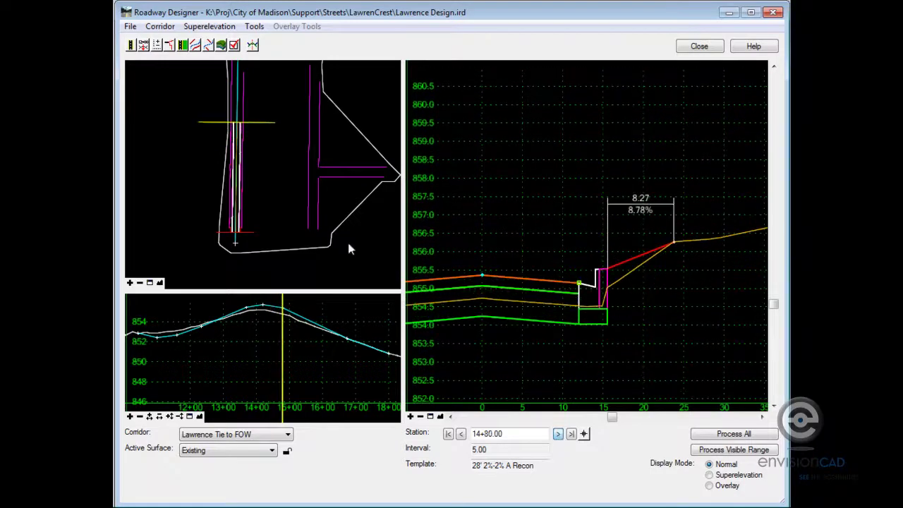
# Step: Advance the cross-section past 16+95.00 to 17+60.00, where the tie reads 5.00 at -0.00%
pyautogui.moveTo(271, 118); pyautogui.dragTo(268, 68)
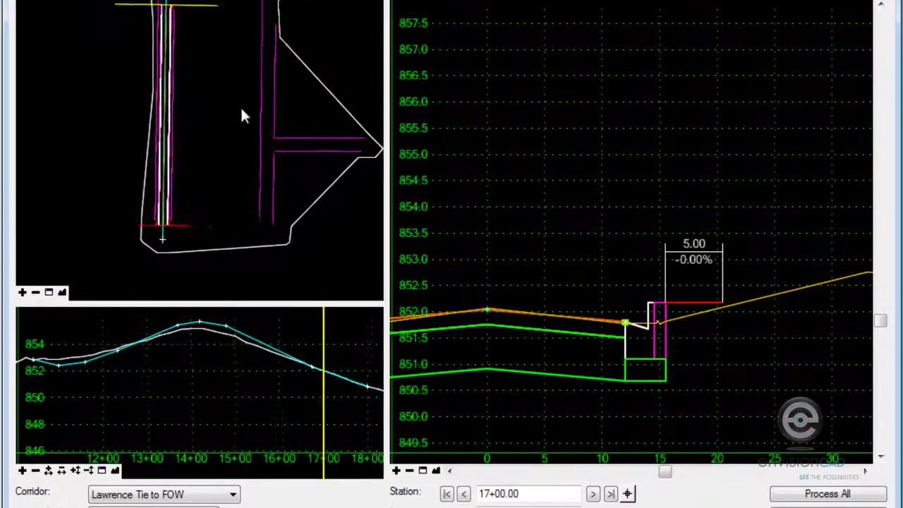
pyautogui.moveTo(242, 115); pyautogui.dragTo(234, 199, button='middle')
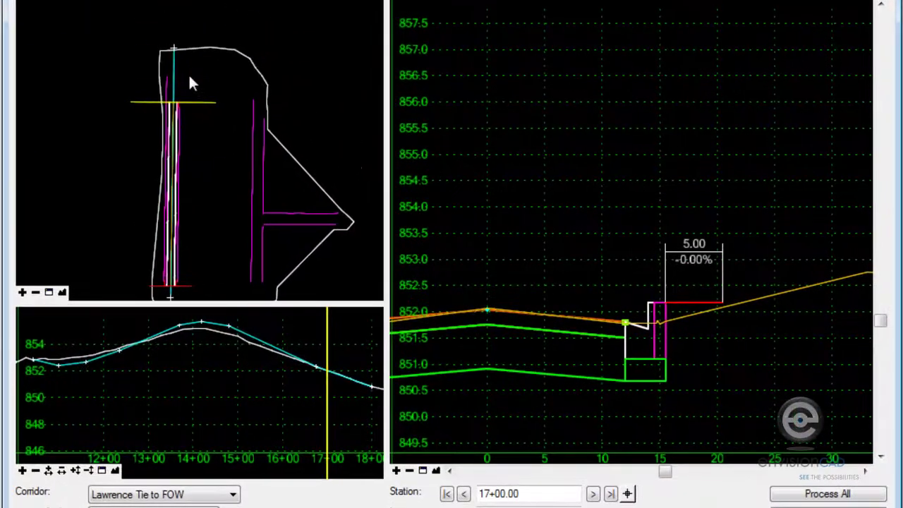
pyautogui.moveTo(188, 106); pyautogui.dragTo(189, 84)
pyautogui.scroll(4, 177, 109)
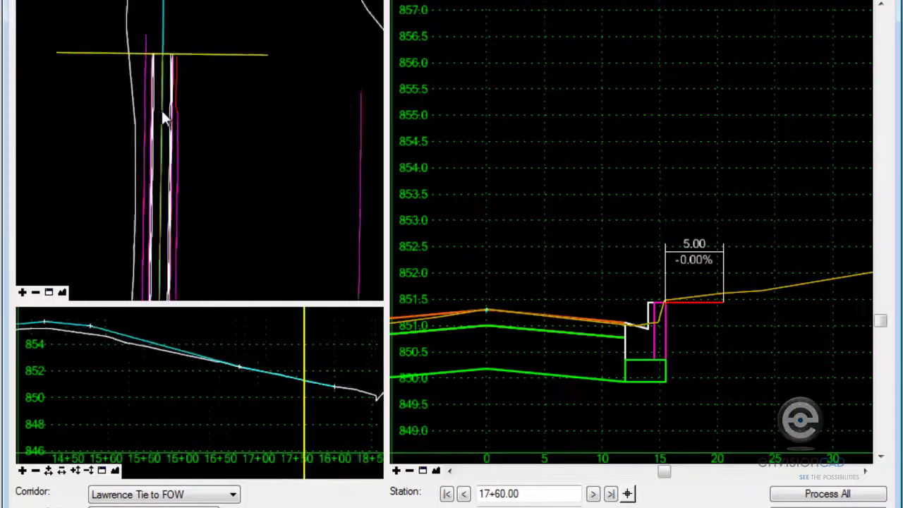
pyautogui.scroll(1, 173, 120)
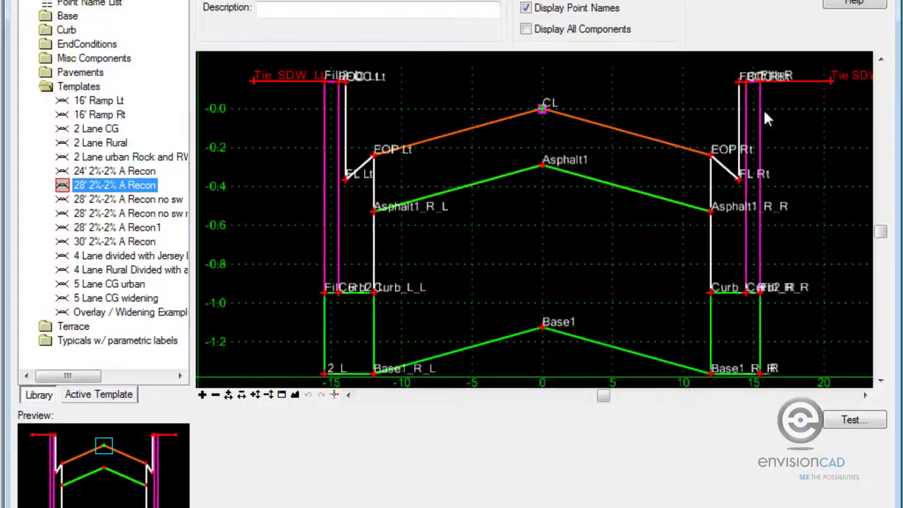
# Step: Change Tie SDW_RT's Constraint 1 offset from Fill_R to 0.08 and apply it
pyautogui.moveTo(765, 111); pyautogui.dragTo(542, 138, button='middle')
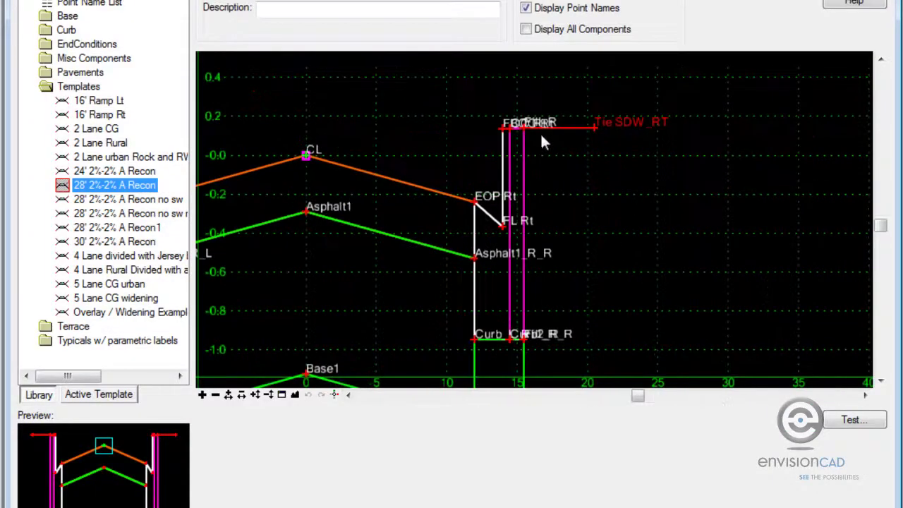
pyautogui.scroll(3, 559, 127)
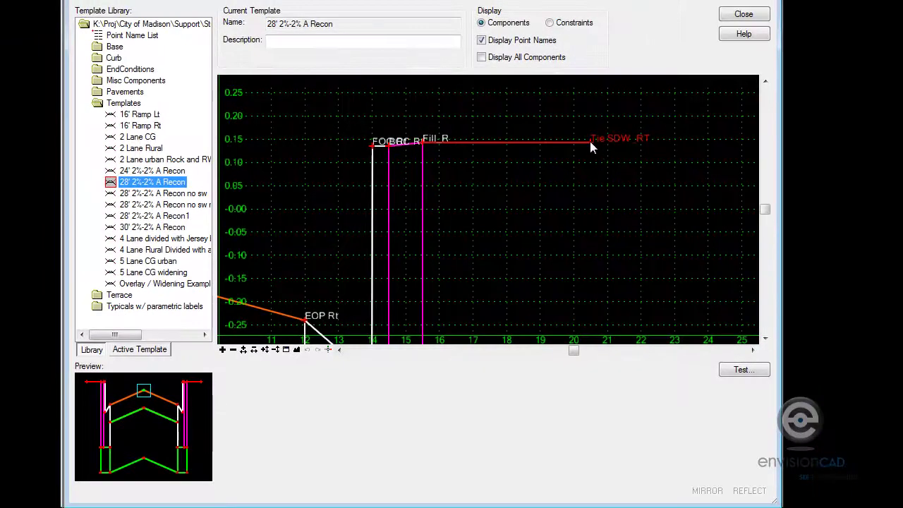
pyautogui.doubleClick(591, 143)
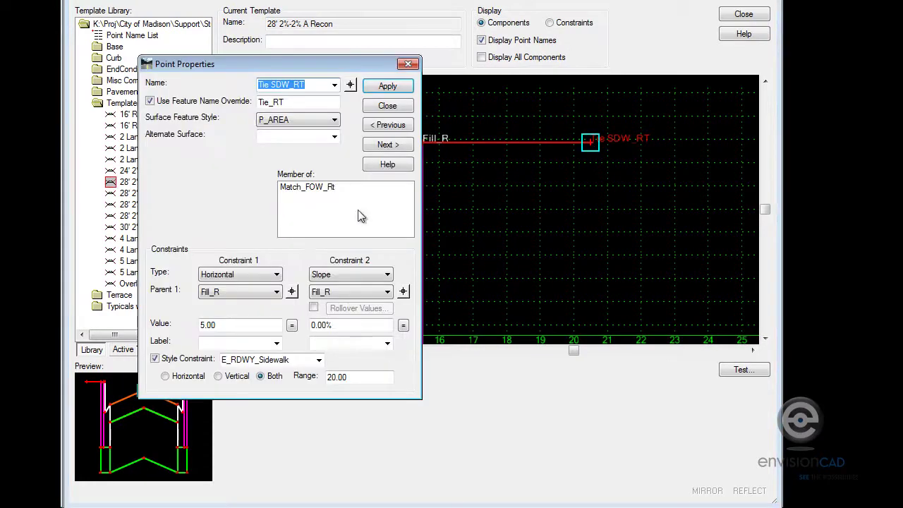
pyautogui.click(233, 326)
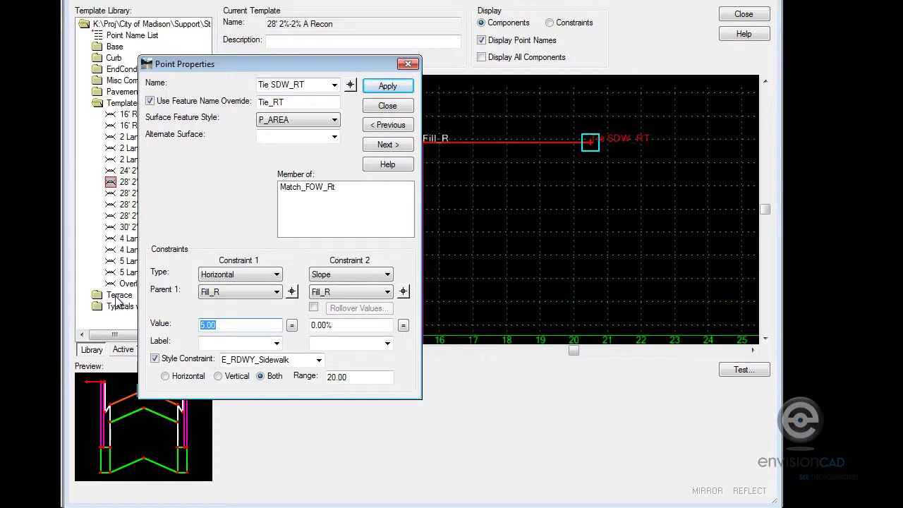
pyautogui.write('1"')
pyautogui.click(393, 90)
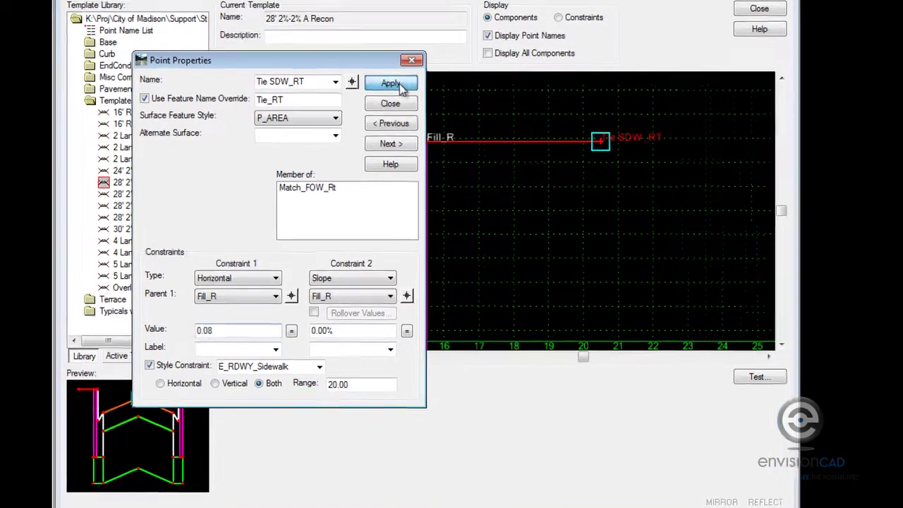
pyautogui.click(387, 105)
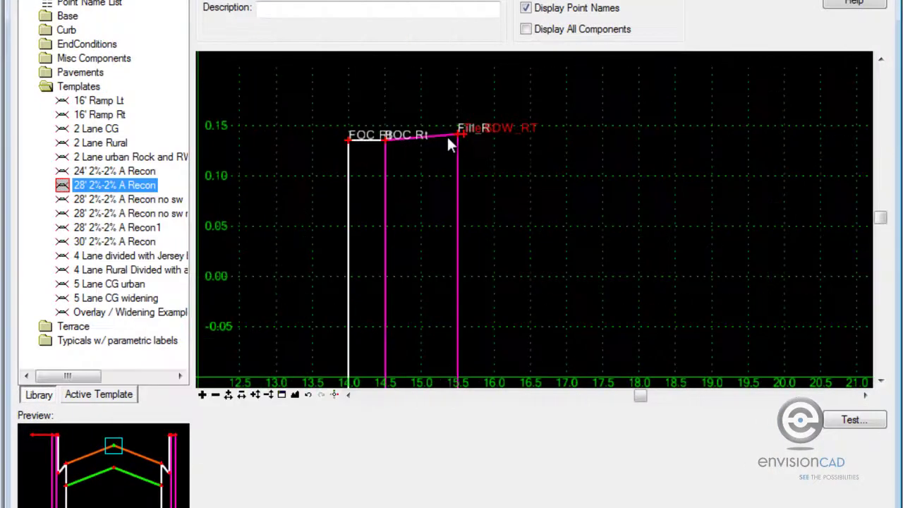
pyautogui.scroll(5, 449, 141)
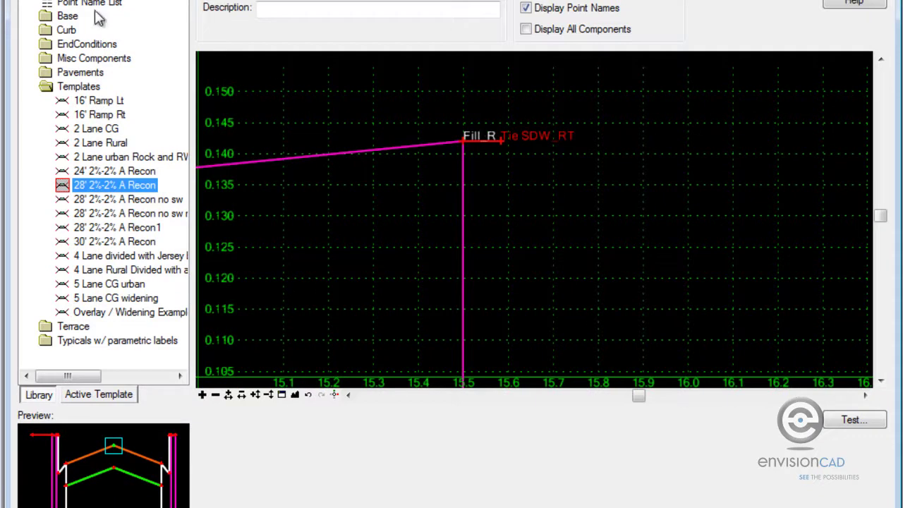
# Step: Drop 15% Catchslope Cut and 15% Catchslope Fill from EndConditions onto the Fill_R point
pyautogui.doubleClick(90, 46)
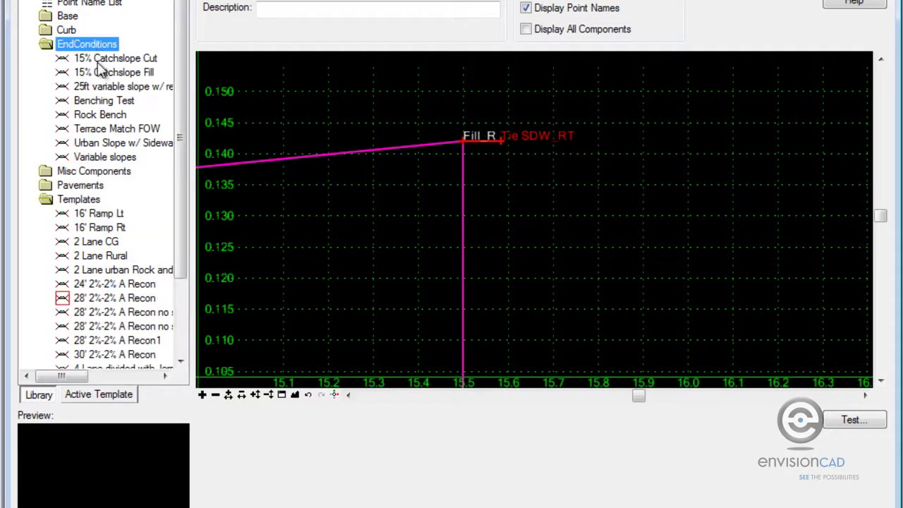
pyautogui.moveTo(106, 58); pyautogui.dragTo(499, 141)
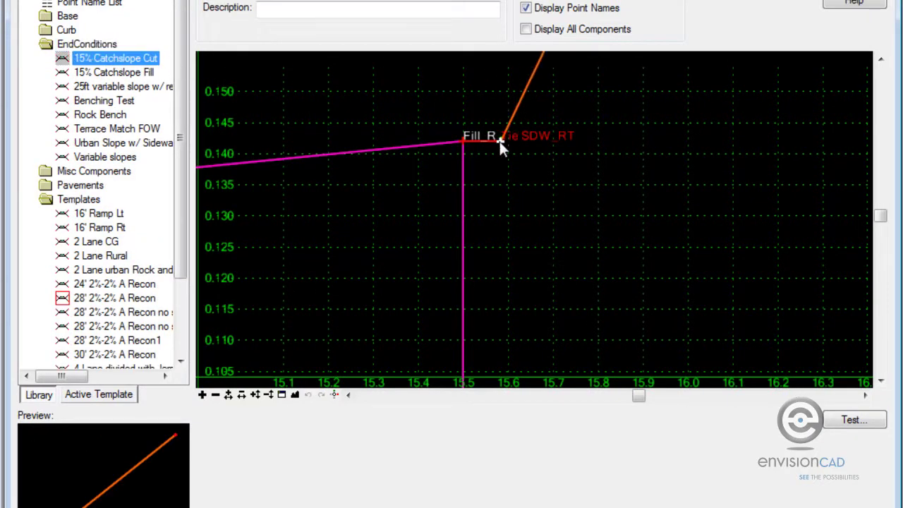
pyautogui.moveTo(113, 72); pyautogui.dragTo(501, 140)
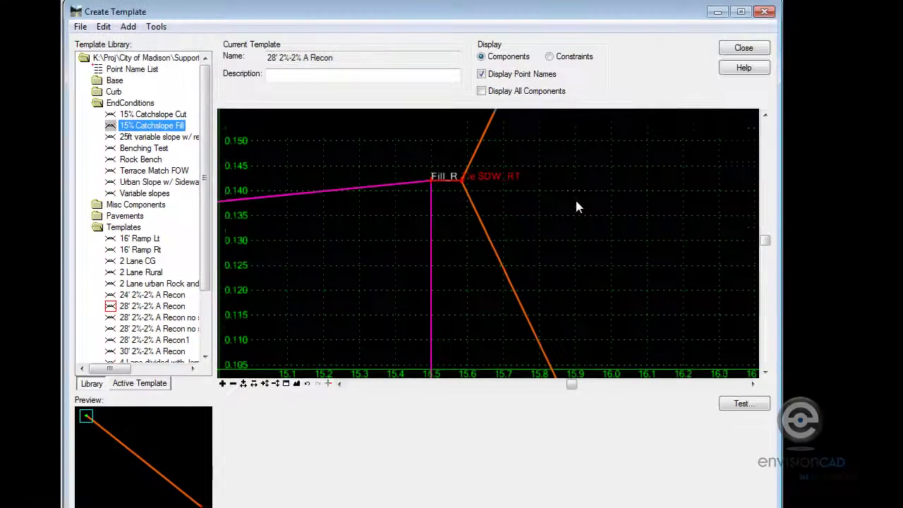
pyautogui.scroll(-3, 651, 169)
pyautogui.scroll(-2, 581, 201)
# Step: Start the end-condition test and dismiss the priority-conflict warning
pyautogui.click(743, 404)
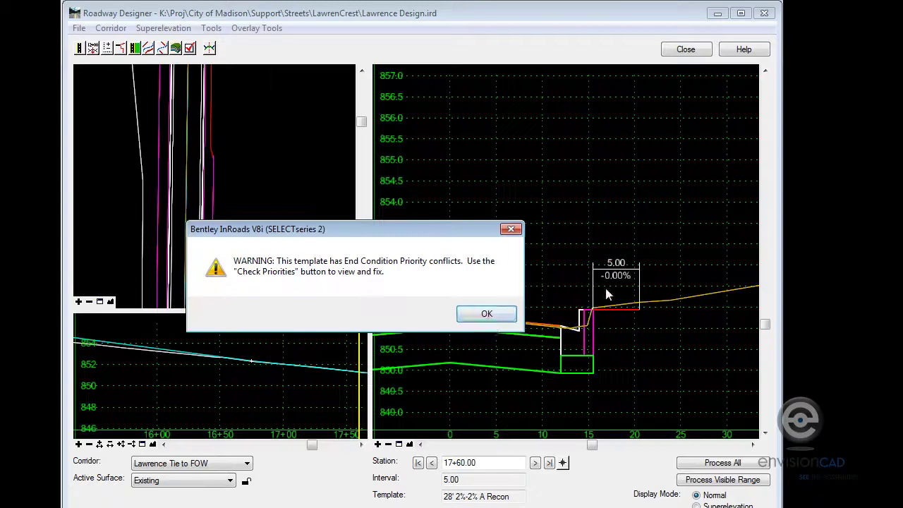
pyautogui.click(487, 313)
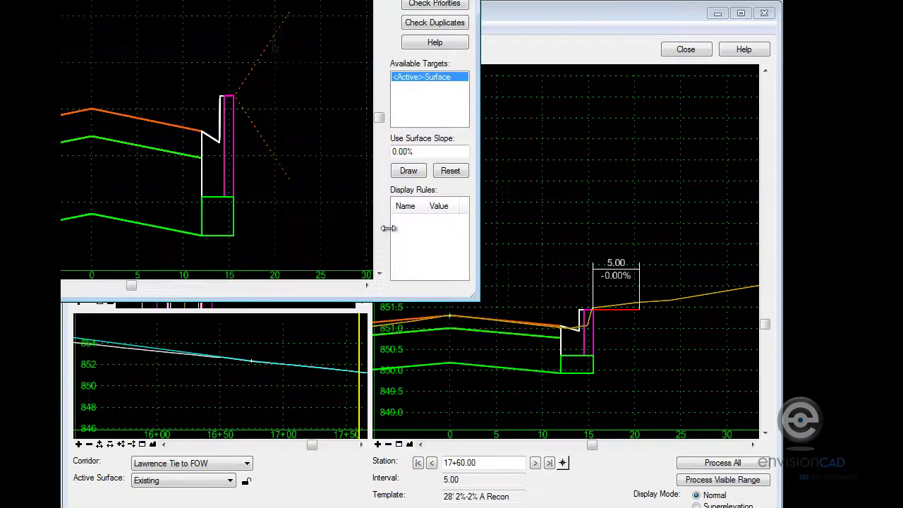
pyautogui.moveTo(311, 0); pyautogui.dragTo(580, 81)
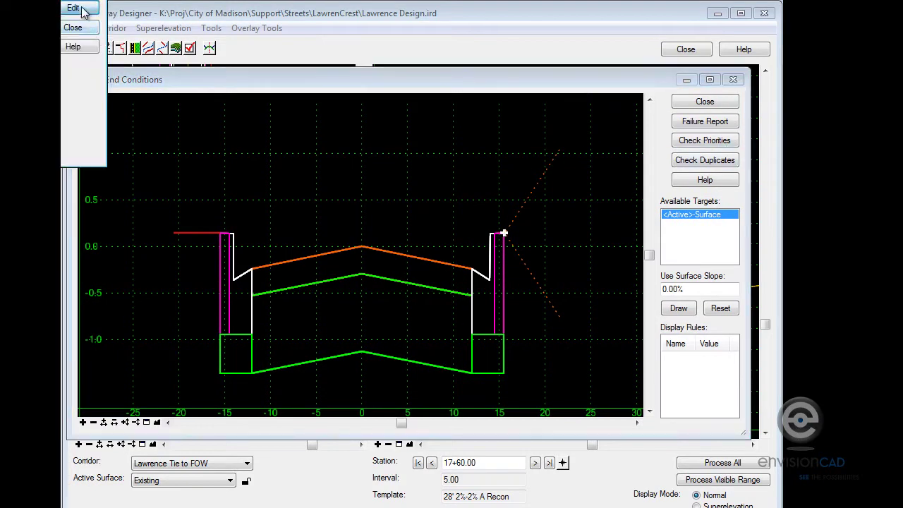
# Step: Set Terrace_Fill_Rt priority to 2, draw the trial cut and fill solutions, and close the test
pyautogui.click(90, 14)
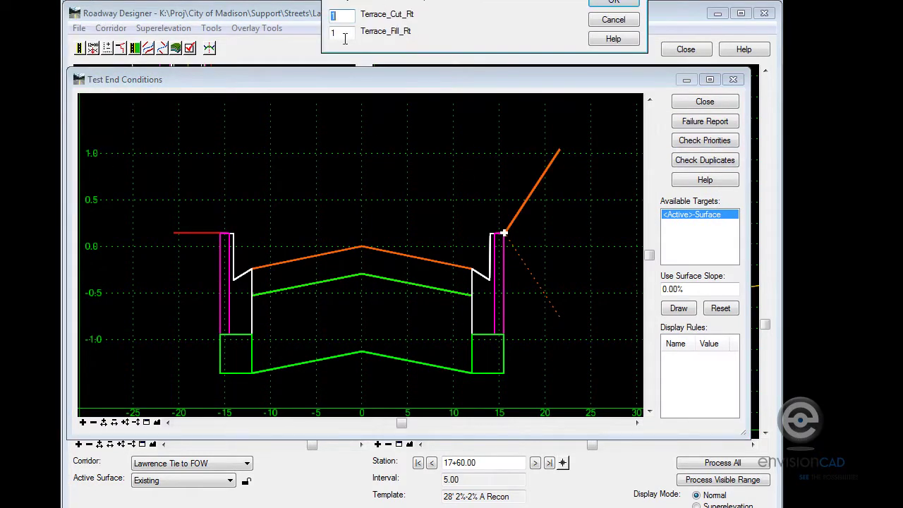
pyautogui.press('Tab')
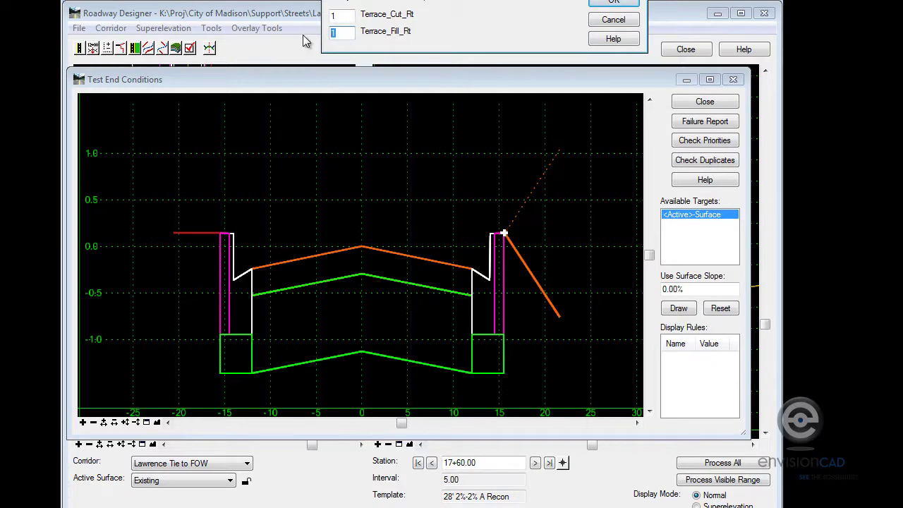
pyautogui.write('2')
pyautogui.click(613, 3)
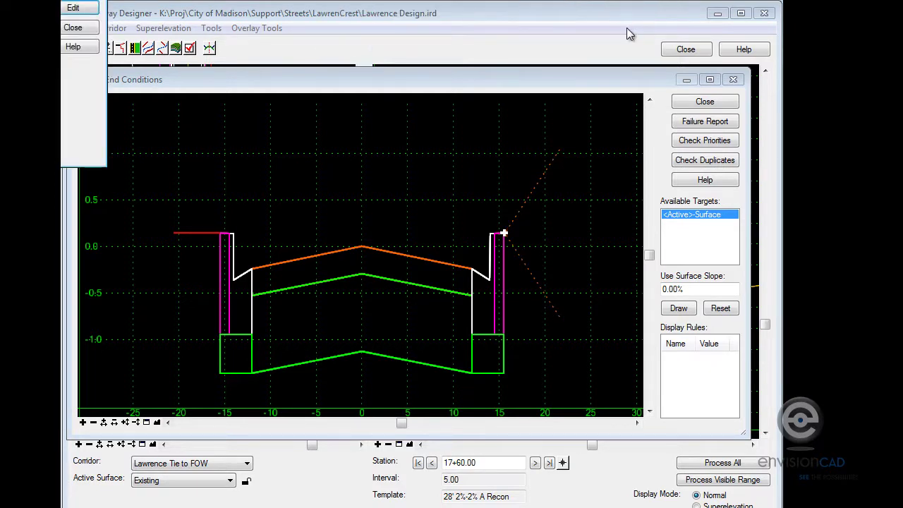
pyautogui.click(72, 28)
pyautogui.click(678, 309)
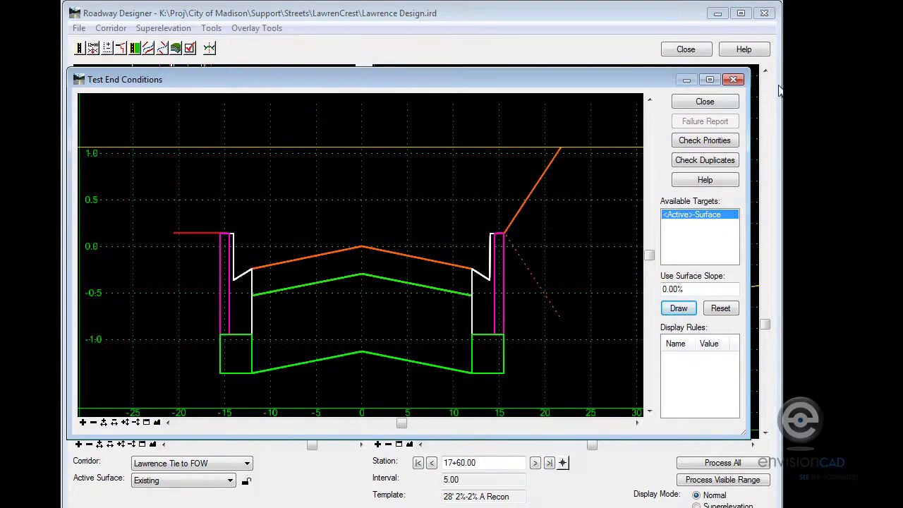
pyautogui.click(705, 102)
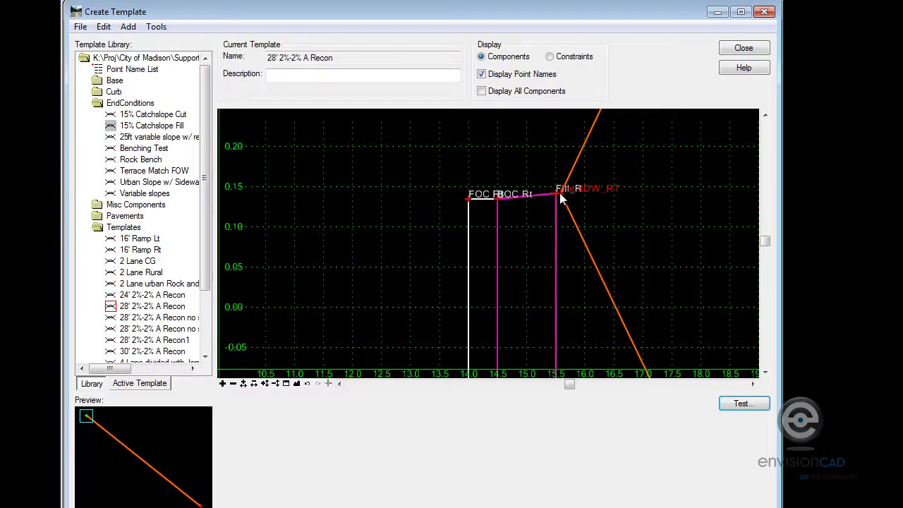
# Step: Close the template editor and save the changes to the template library
pyautogui.scroll(1, 559, 198)
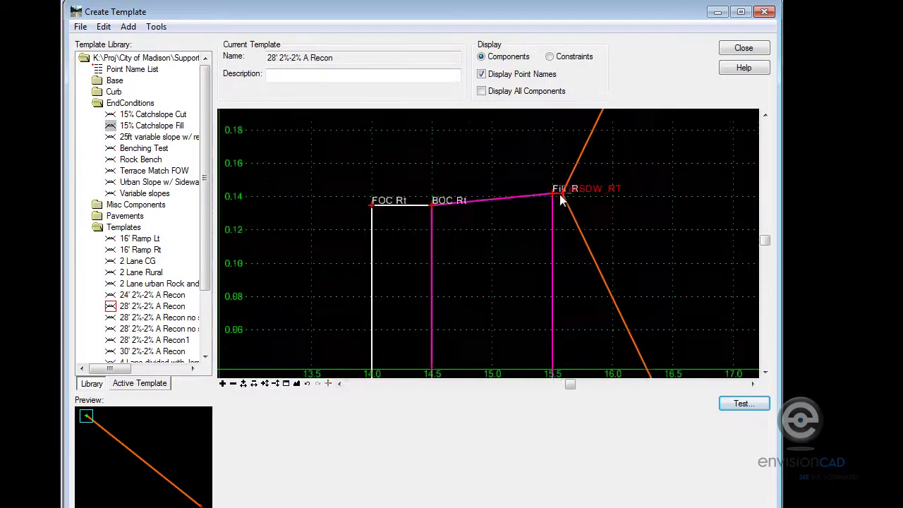
pyautogui.scroll(1, 560, 197)
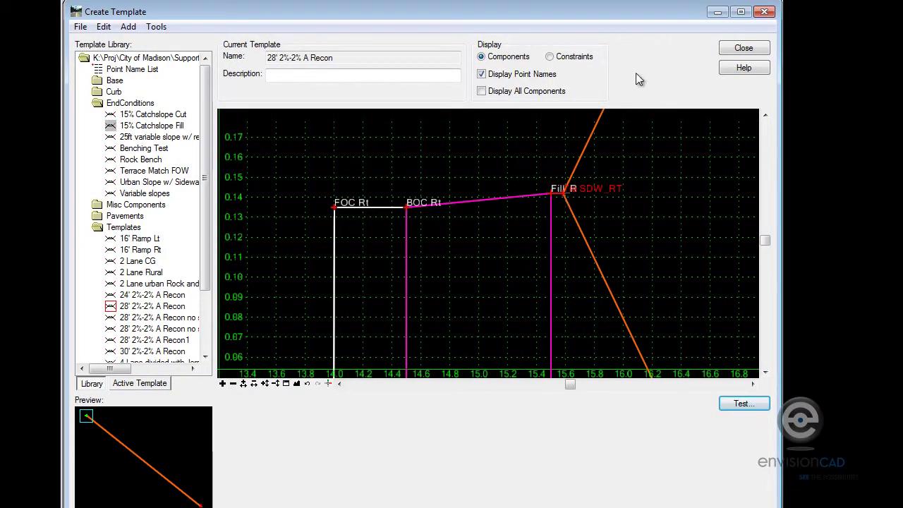
pyautogui.click(744, 48)
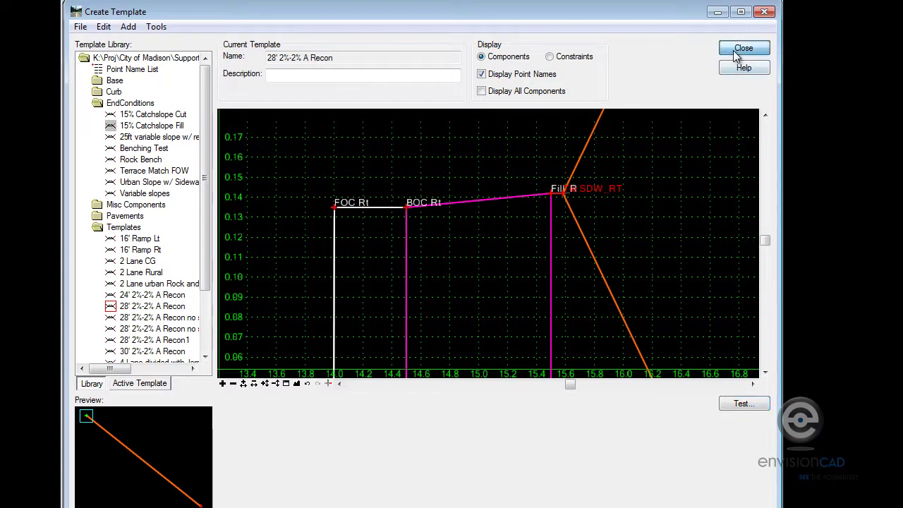
pyautogui.click(364, 317)
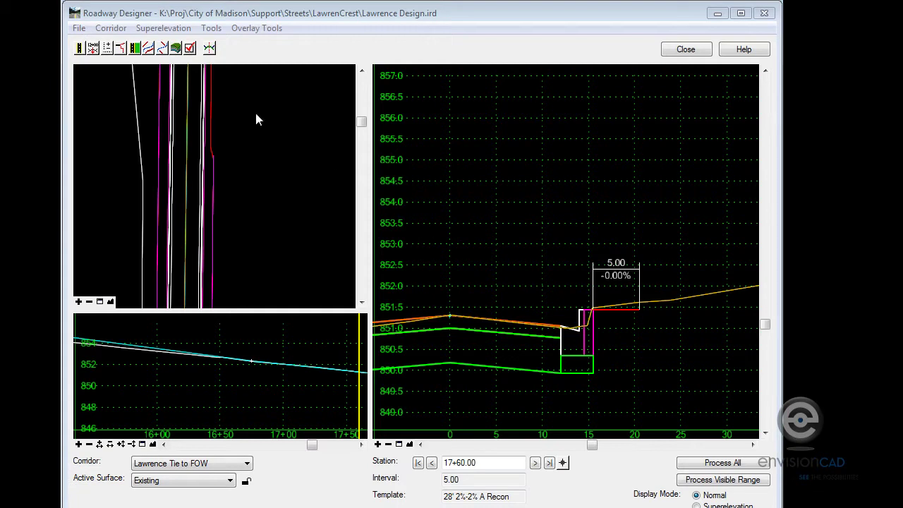
# Step: Synchronize the 28' 2%-2% A Recon drop at 10+42.48 with the library
pyautogui.click(93, 47)
pyautogui.click(186, 201)
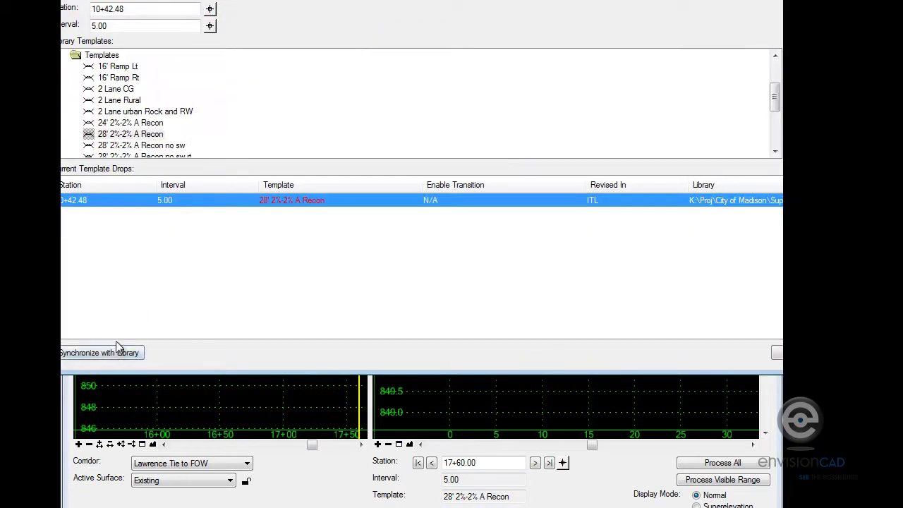
pyautogui.click(116, 355)
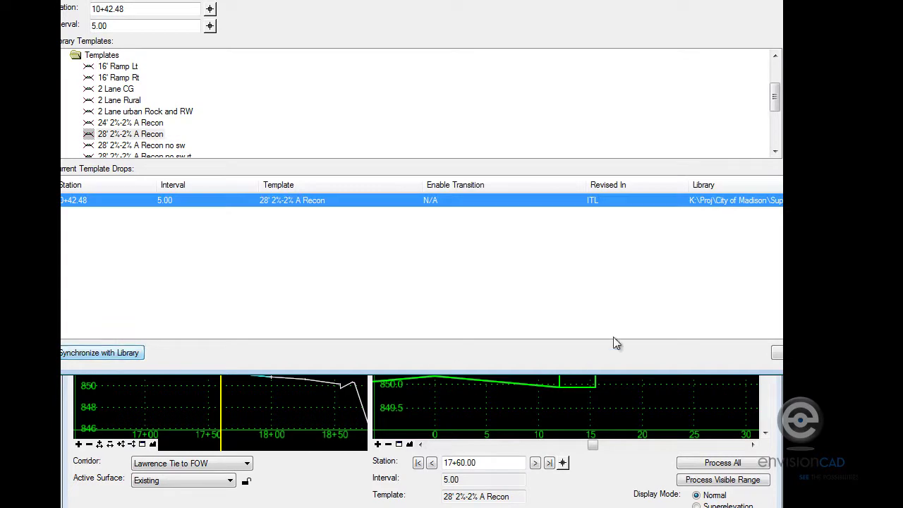
# Step: Close Template Drops and inspect cross sections at stations 17+15.00 and 16+85.00
pyautogui.click(773, 65)
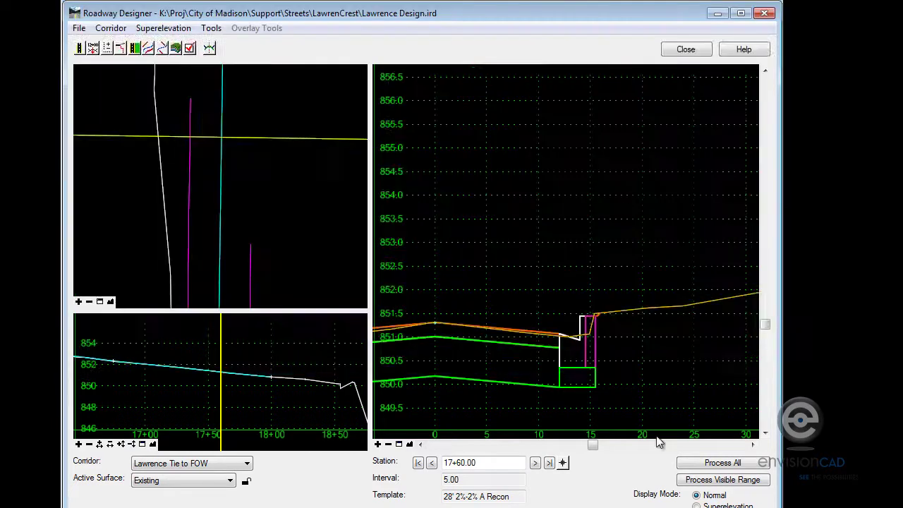
pyautogui.moveTo(269, 145); pyautogui.dragTo(266, 263)
pyautogui.scroll(5, 688, 276)
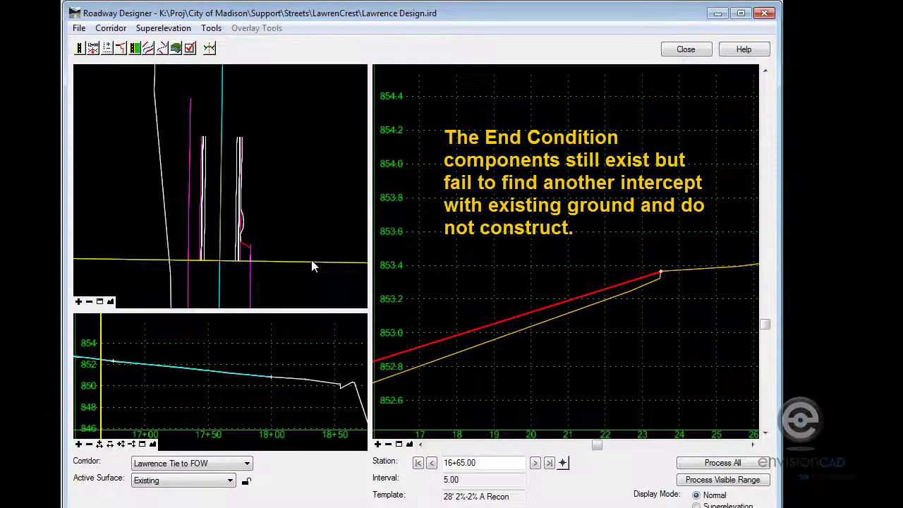
pyautogui.moveTo(313, 261); pyautogui.dragTo(315, 240)
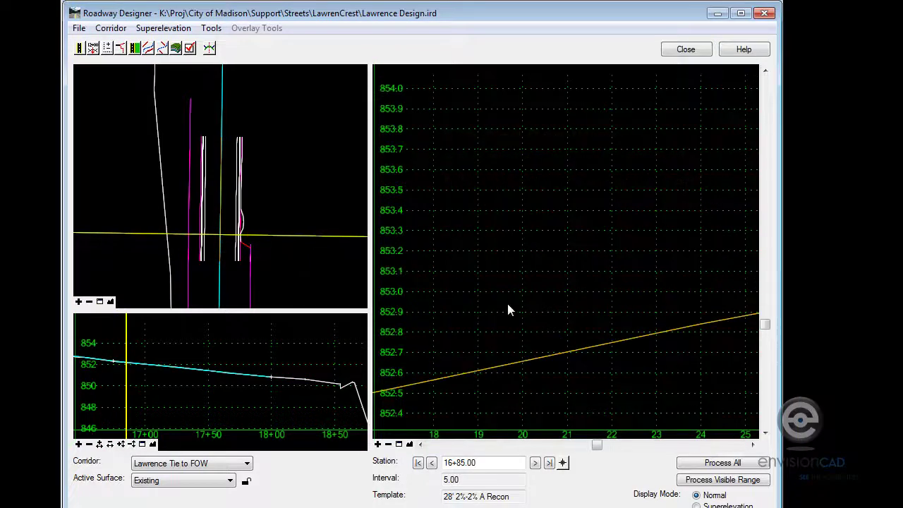
pyautogui.scroll(1, 489, 316)
pyautogui.scroll(2, 412, 358)
pyautogui.scroll(3, 415, 358)
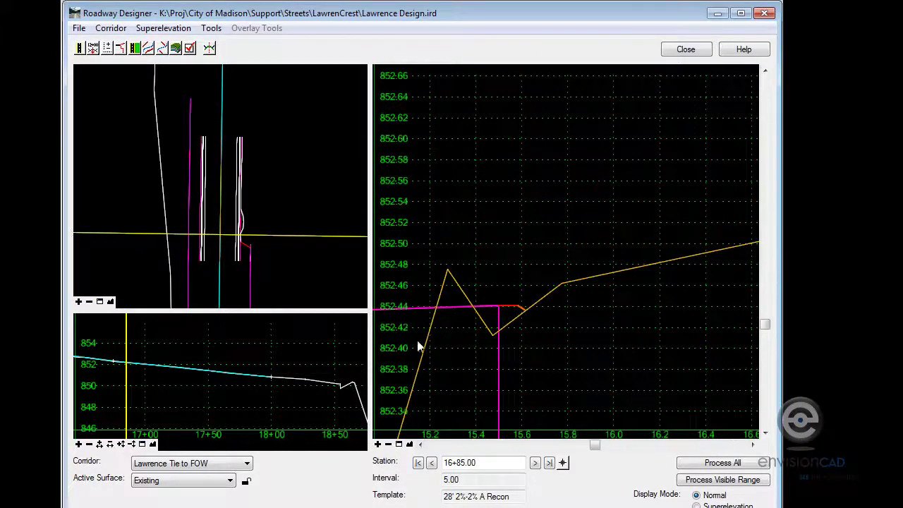
# Step: Check stations 17+00.00 and 17+15.00, ending at 17+55.00 with the catchslope reaching ground
pyautogui.moveTo(269, 236); pyautogui.dragTo(274, 224)
pyautogui.scroll(-1, 421, 272)
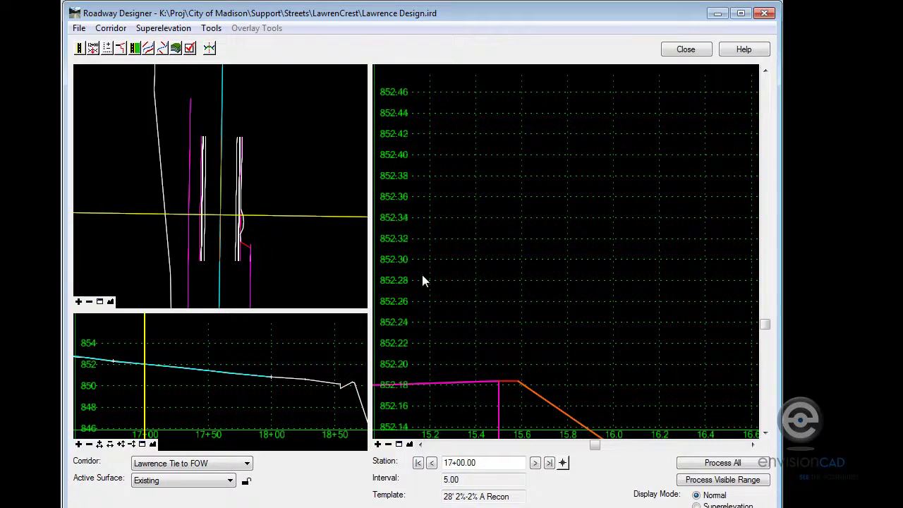
pyautogui.scroll(-5, 488, 294)
pyautogui.moveTo(488, 294); pyautogui.dragTo(502, 177, button='middle')
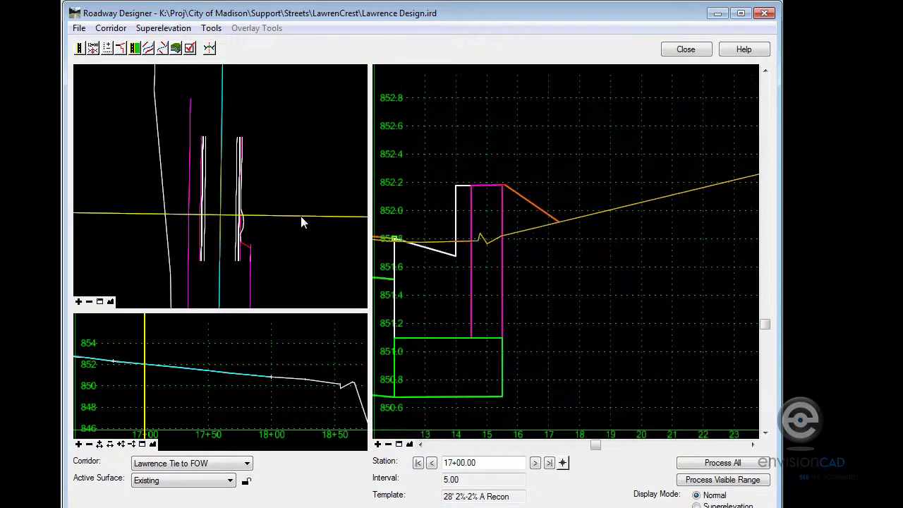
pyautogui.moveTo(296, 218); pyautogui.dragTo(305, 202)
pyautogui.moveTo(305, 167)
pyautogui.mouseDown()
pyautogui.moveTo(304, 115)
pyautogui.moveTo(311, 106)
pyautogui.moveTo(317, 173)
pyautogui.moveTo(324, 116)
pyautogui.mouseUp()
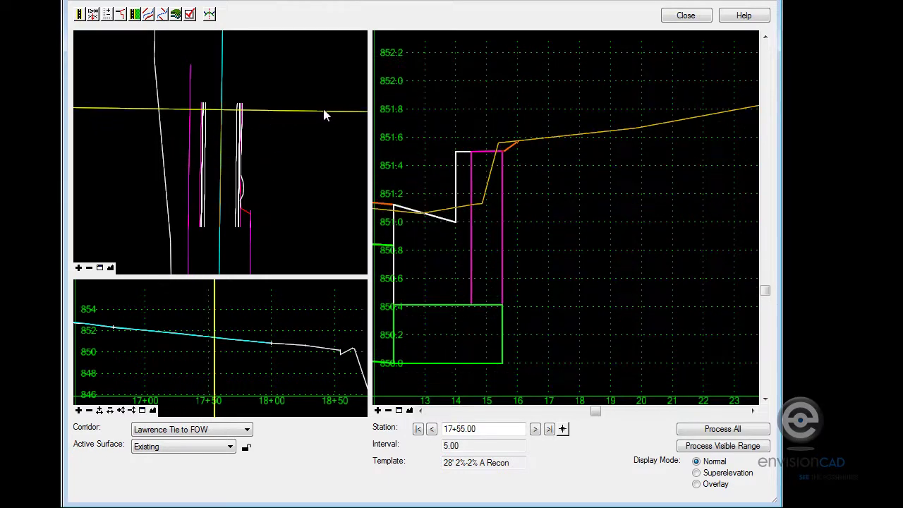